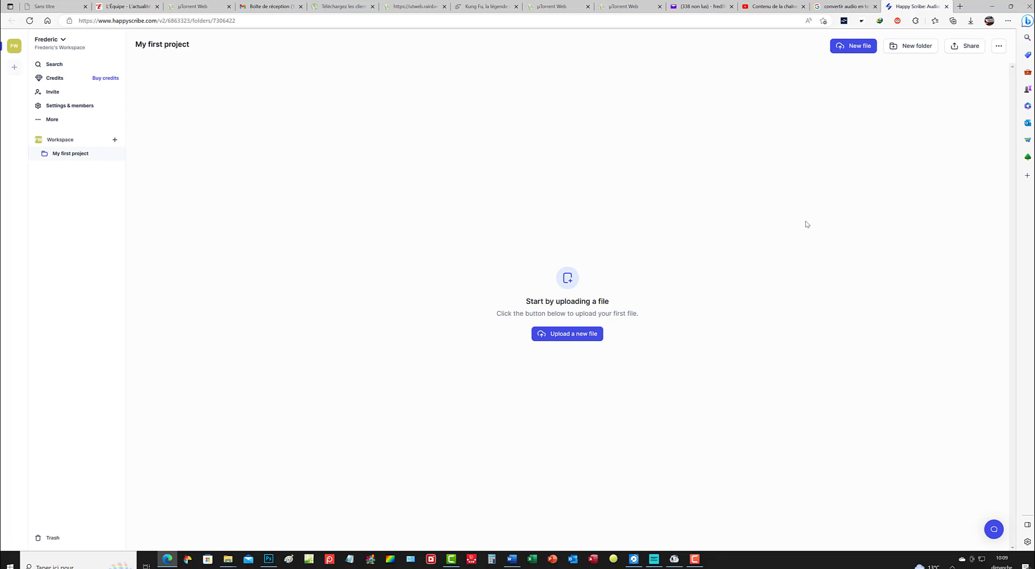
# Step: Translate the Happy Scribe workspace page into French
pyautogui.rightClick(806, 223)
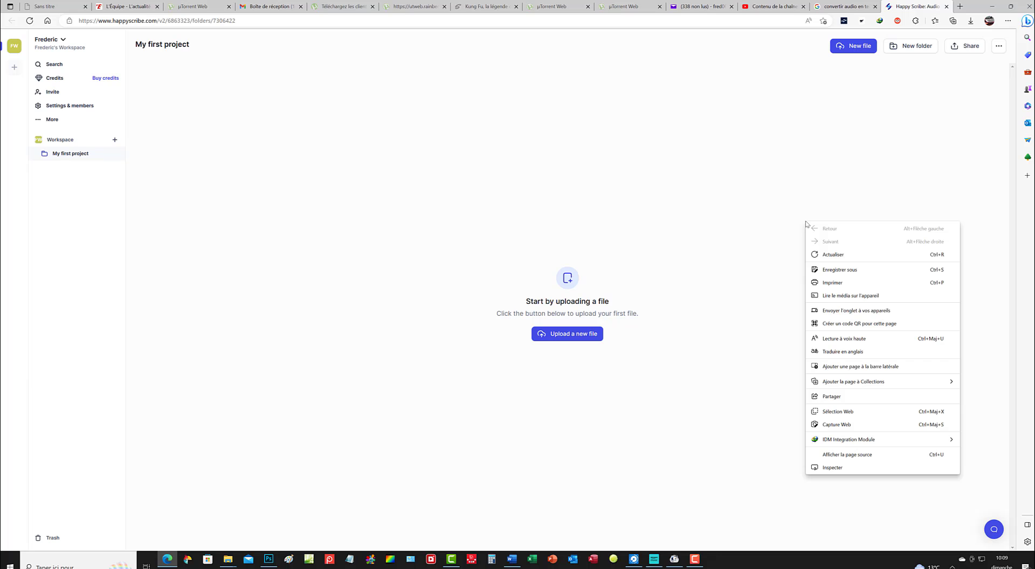
pyautogui.click(844, 352)
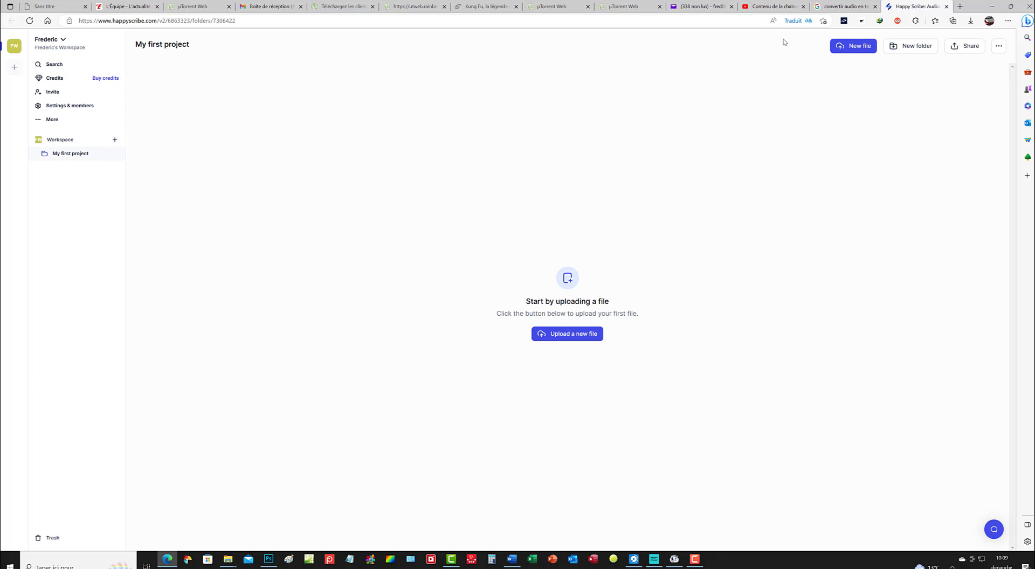
pyautogui.click(808, 21)
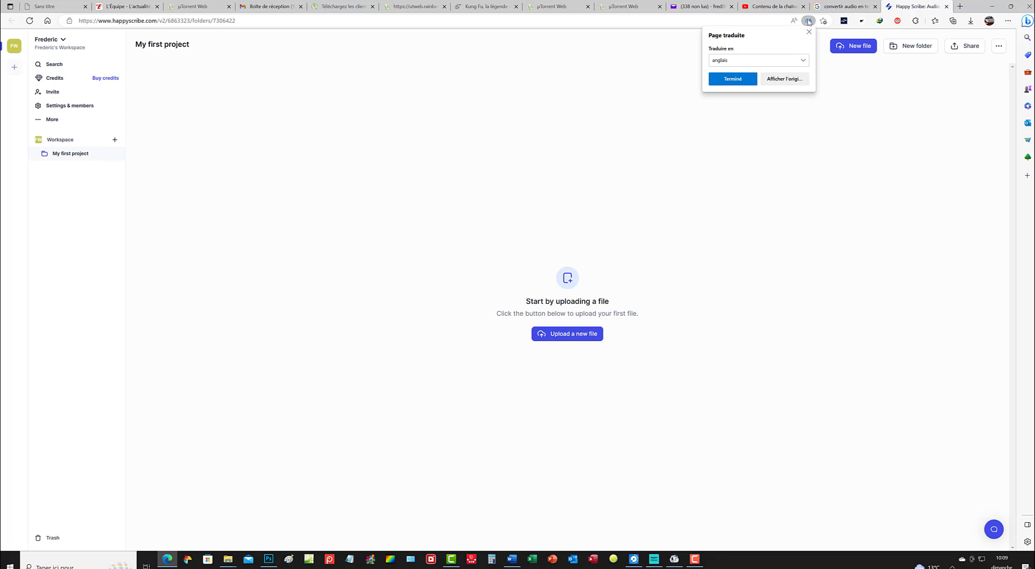
pyautogui.click(802, 61)
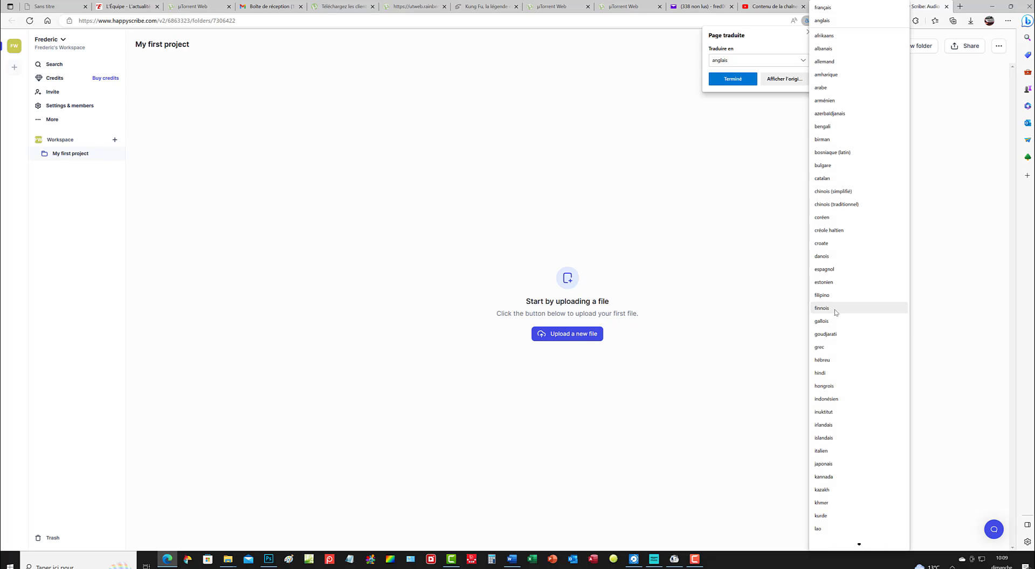
pyautogui.click(844, 7)
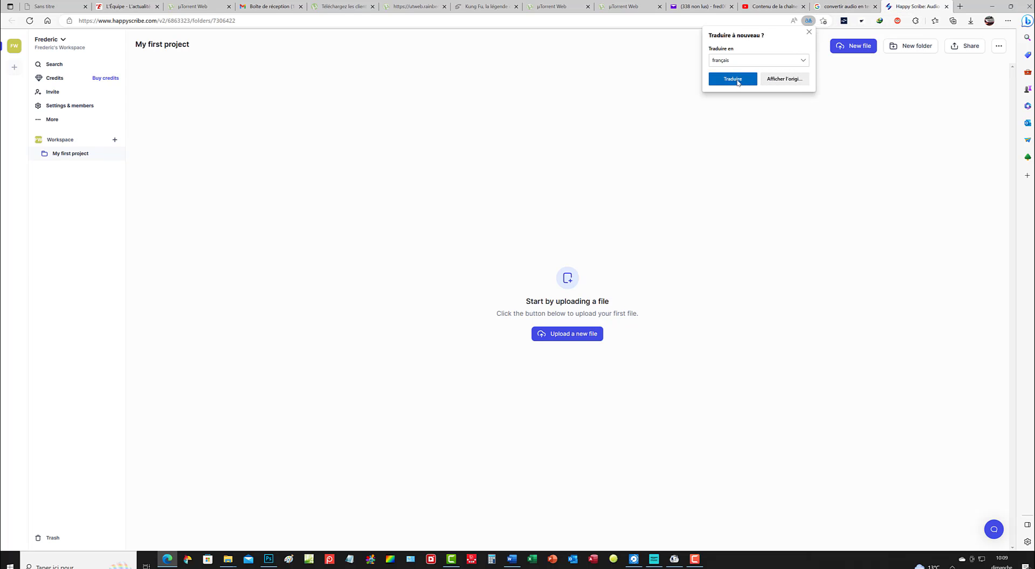
pyautogui.click(737, 81)
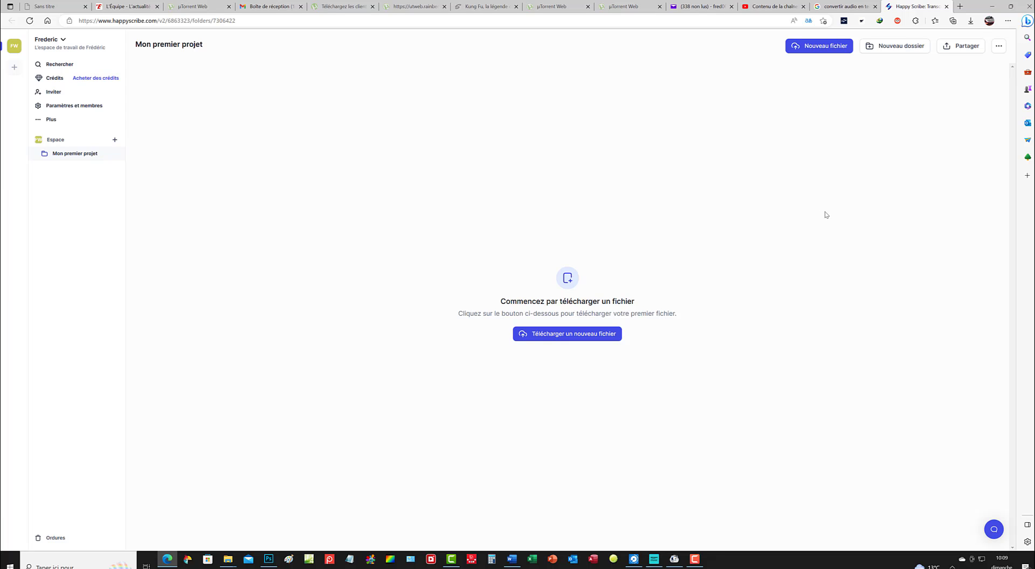
# Step: Start a new transcription and upload the audio file Reves from the computer's Music folder
pyautogui.click(577, 337)
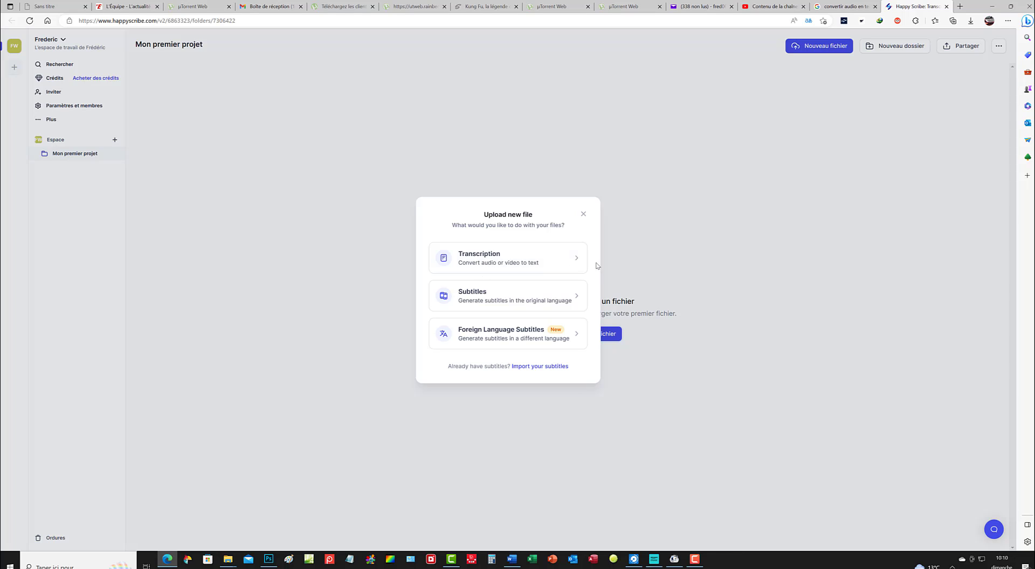
pyautogui.click(578, 262)
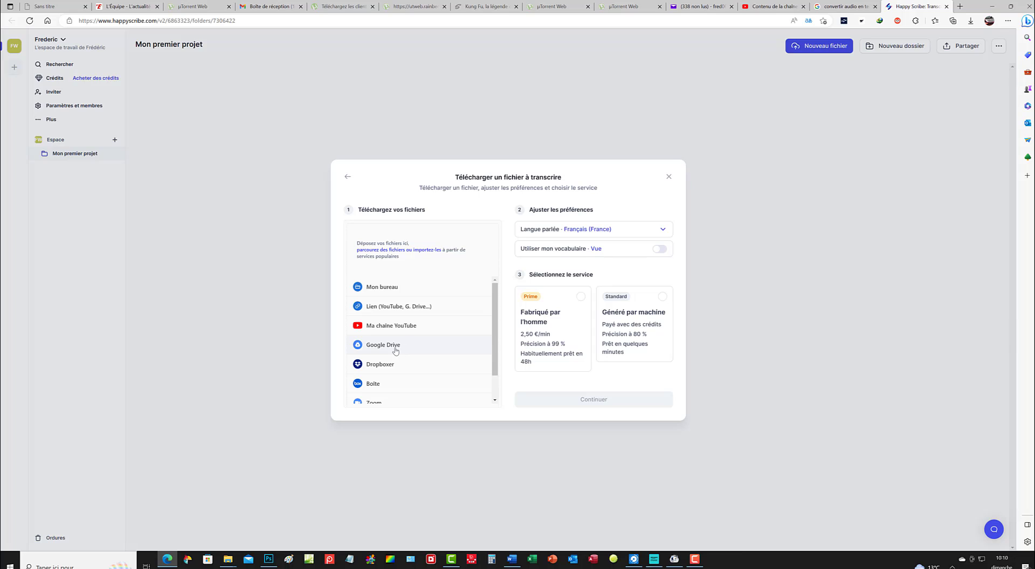
pyautogui.scroll(-1, 395, 351)
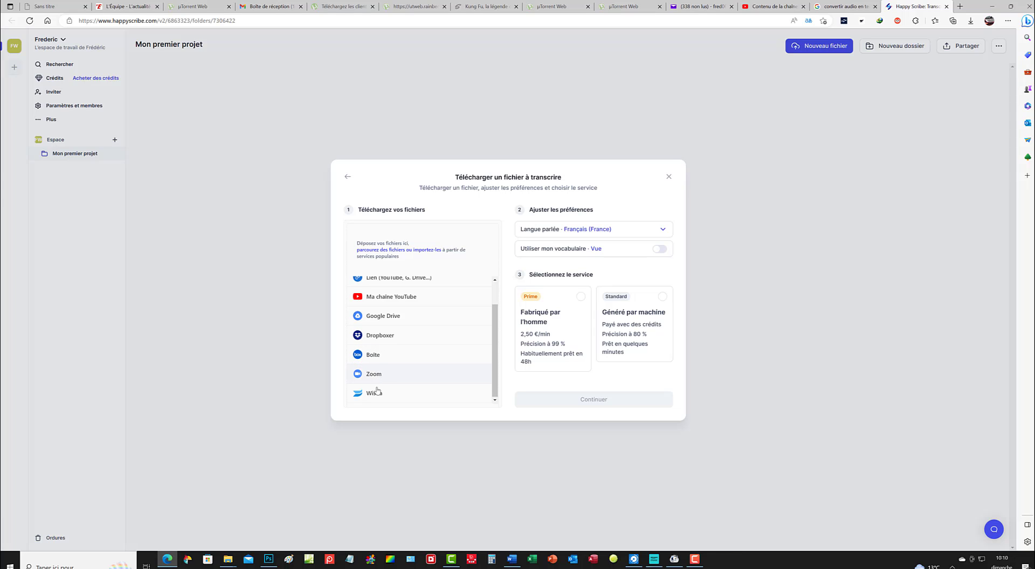
pyautogui.scroll(1, 432, 306)
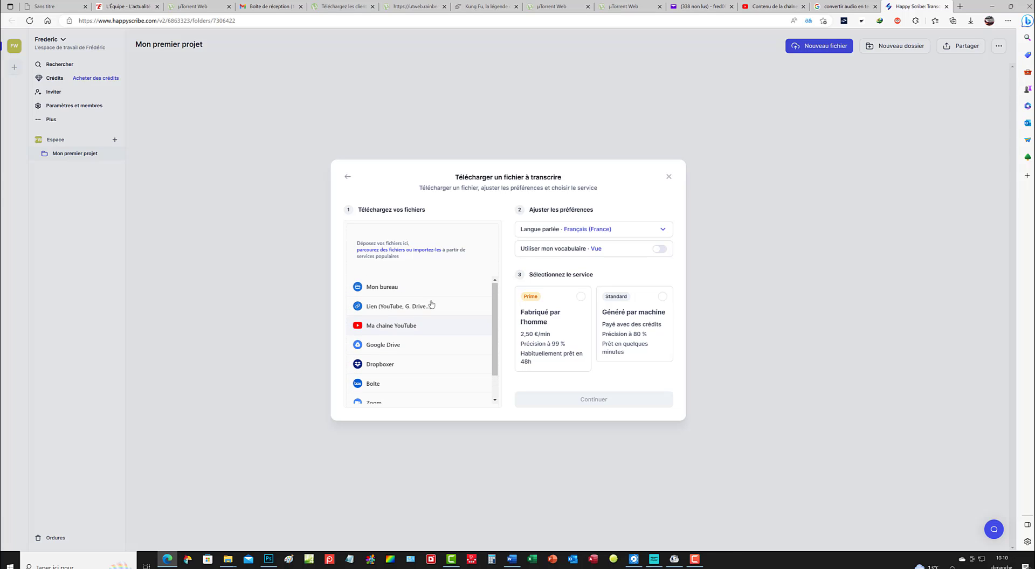
pyautogui.click(390, 293)
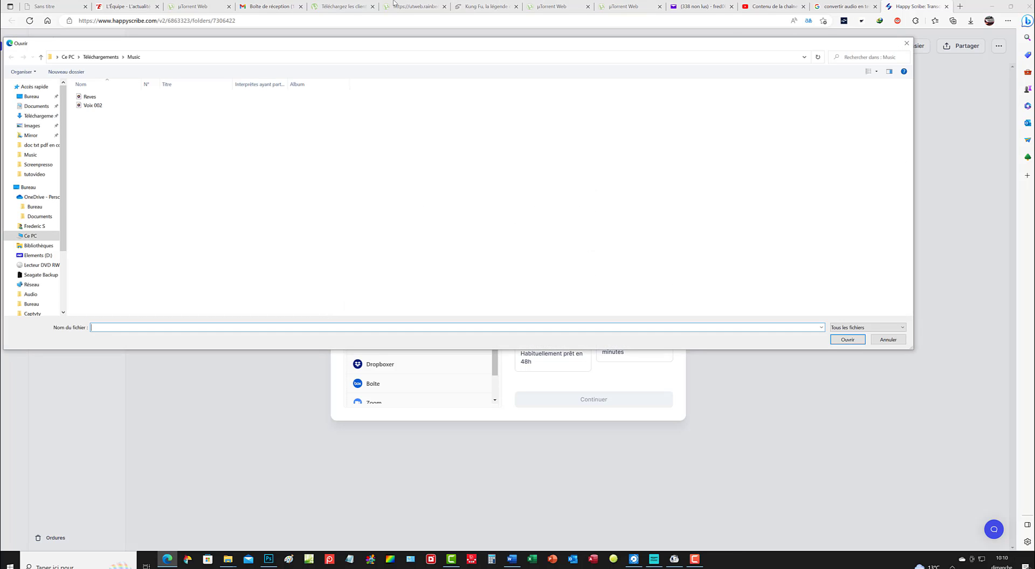
pyautogui.click(94, 100)
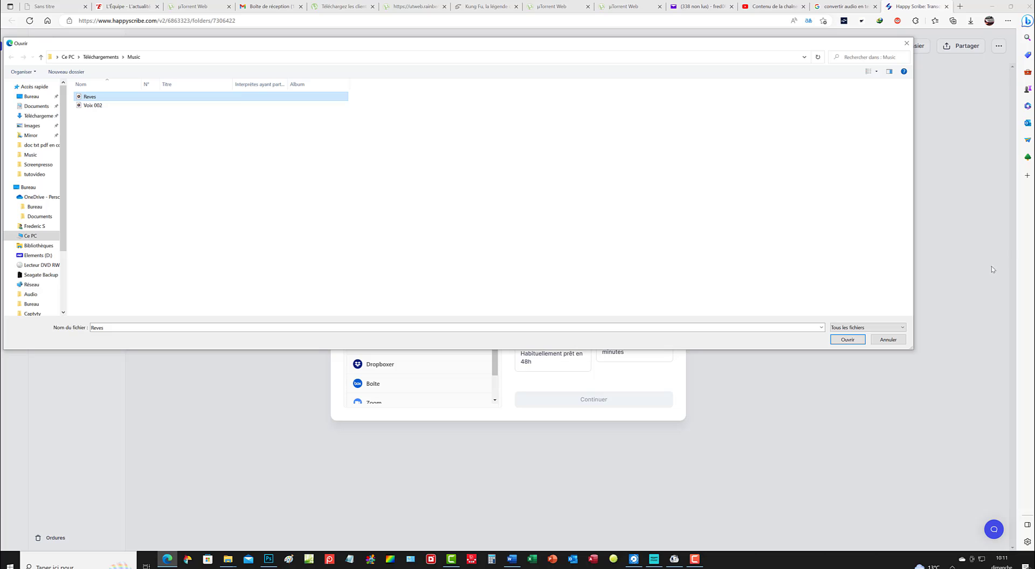
pyautogui.click(847, 339)
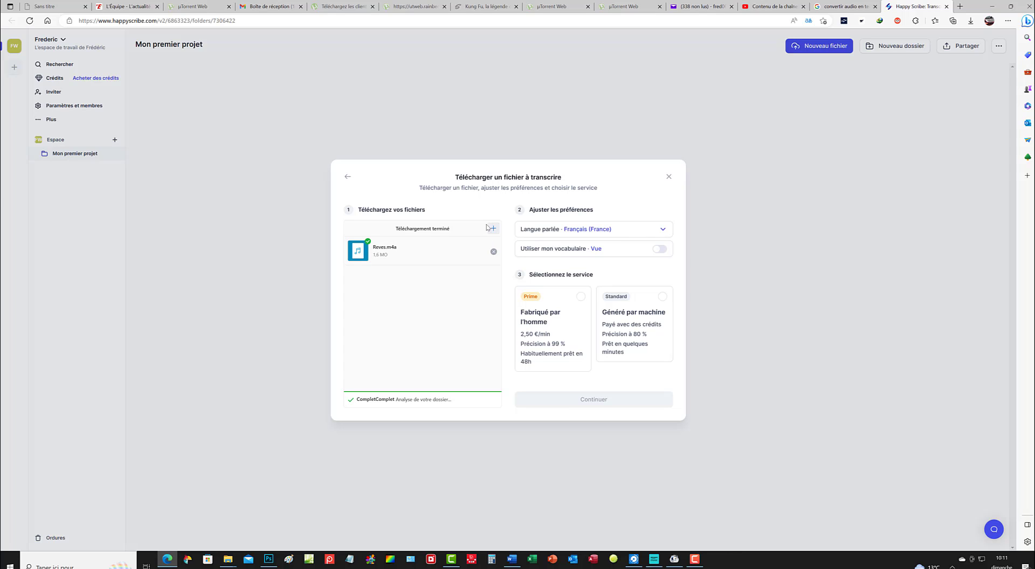
# Step: Set the spoken language to Français (France), choose the Standard machine-generated service and start the transcription
pyautogui.click(665, 229)
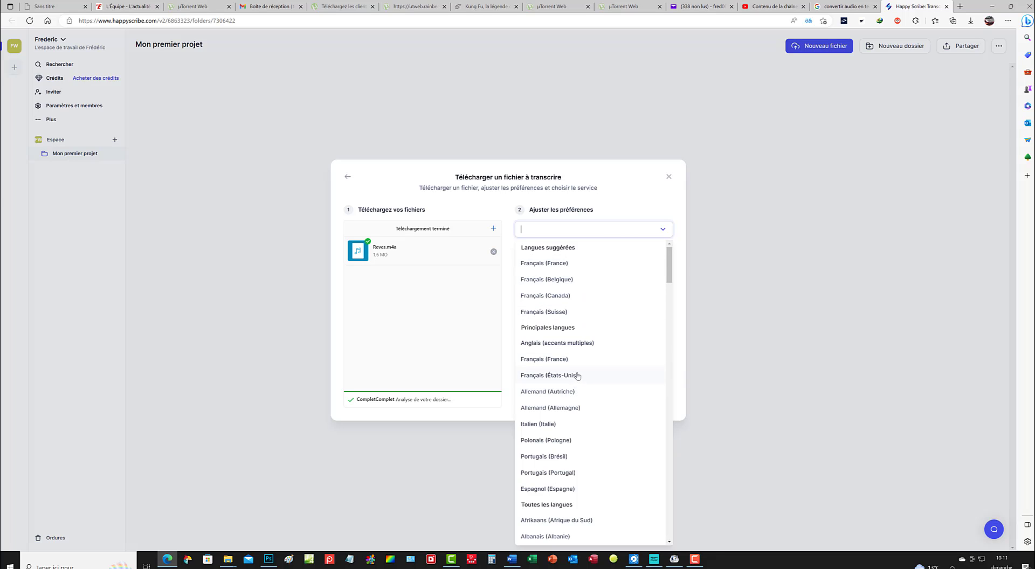
pyautogui.click(556, 264)
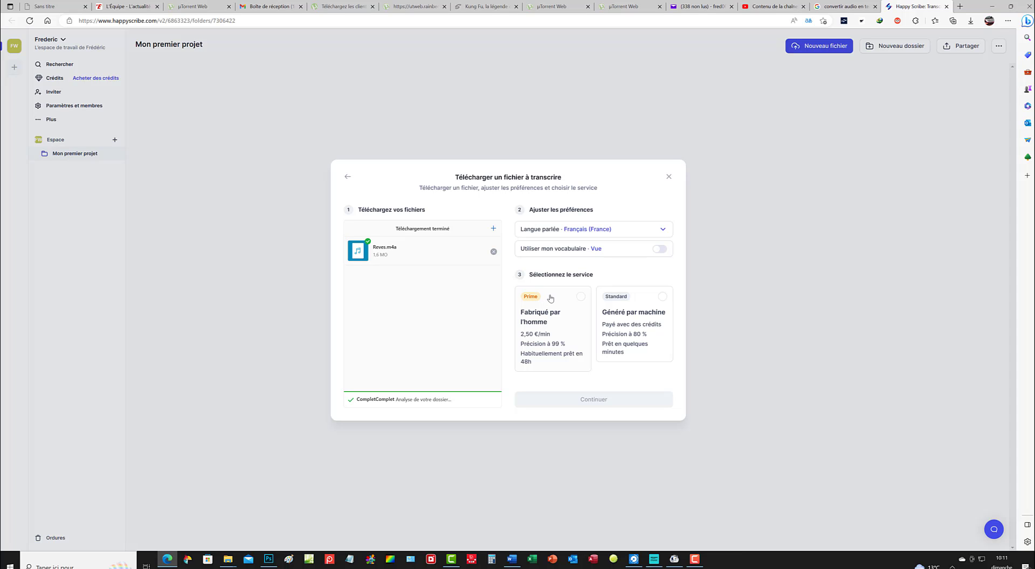
pyautogui.click(661, 297)
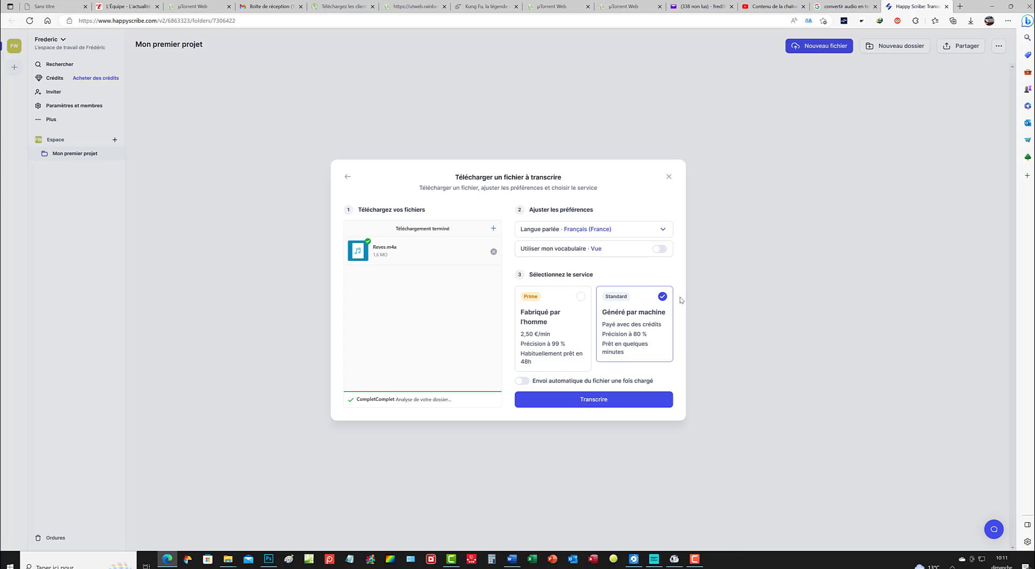
pyautogui.click(601, 405)
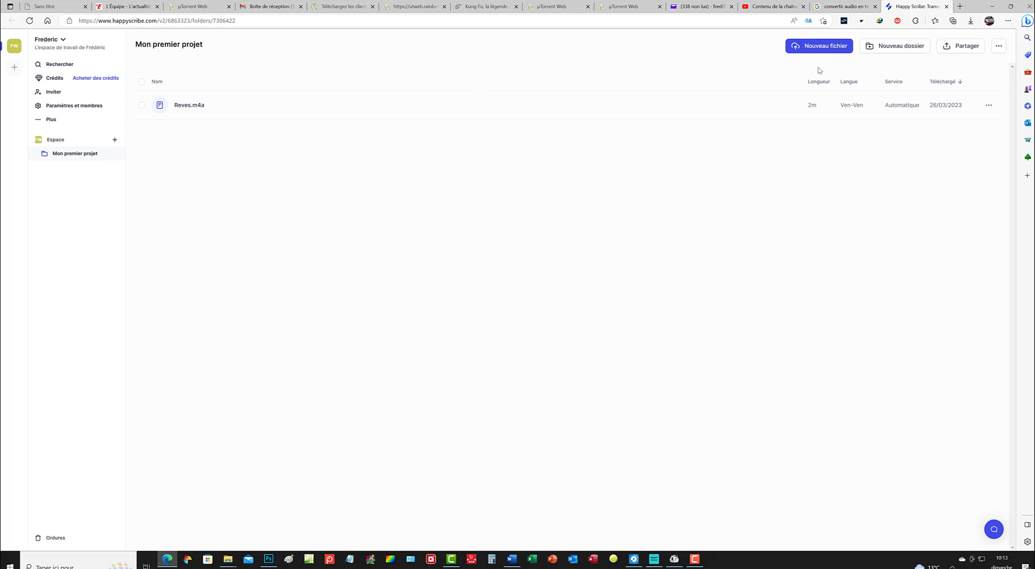
# Step: Download the Reves.m4a transcript as a Word (.docx) file
pyautogui.click(990, 106)
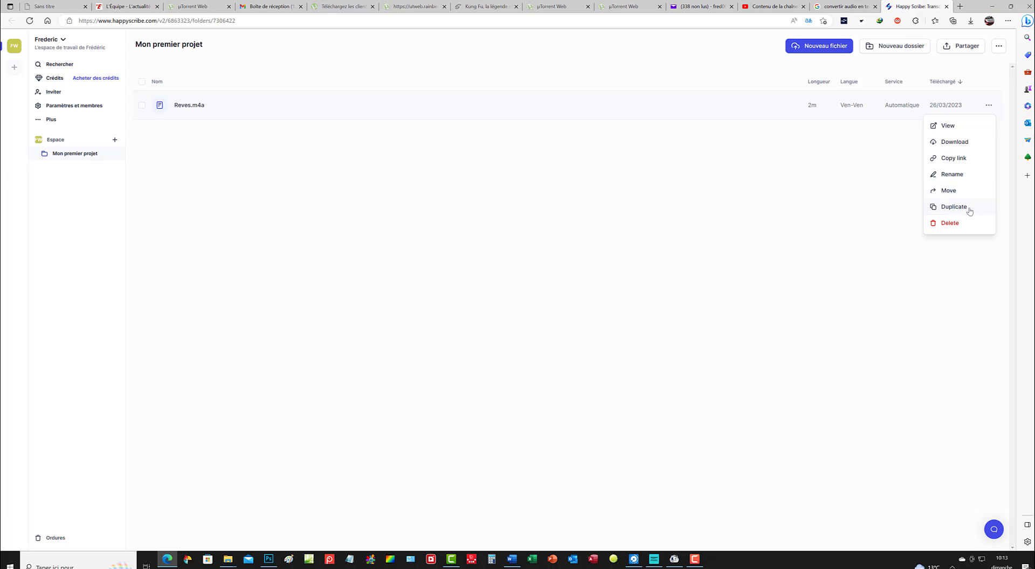
pyautogui.click(958, 145)
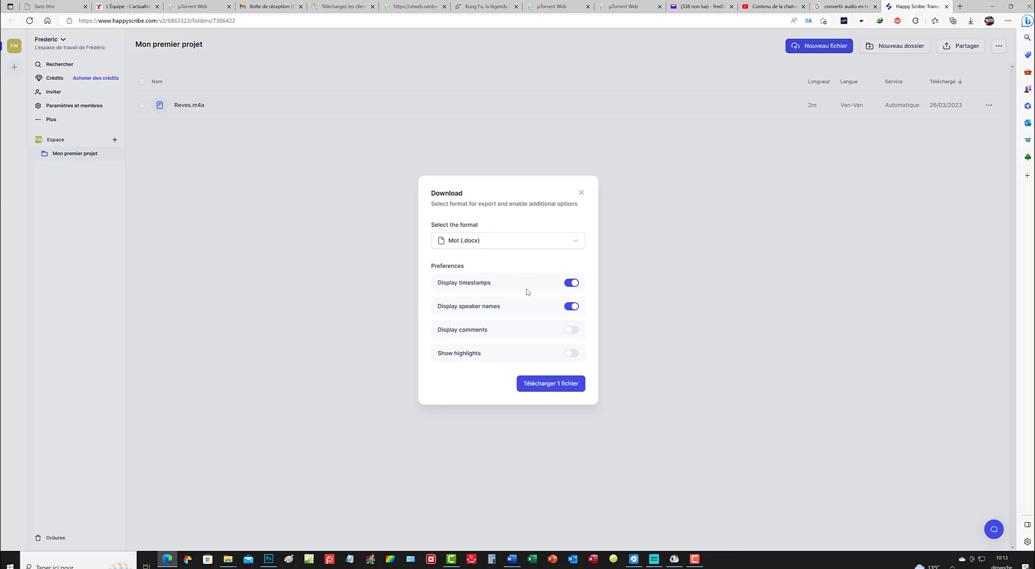
pyautogui.click(561, 387)
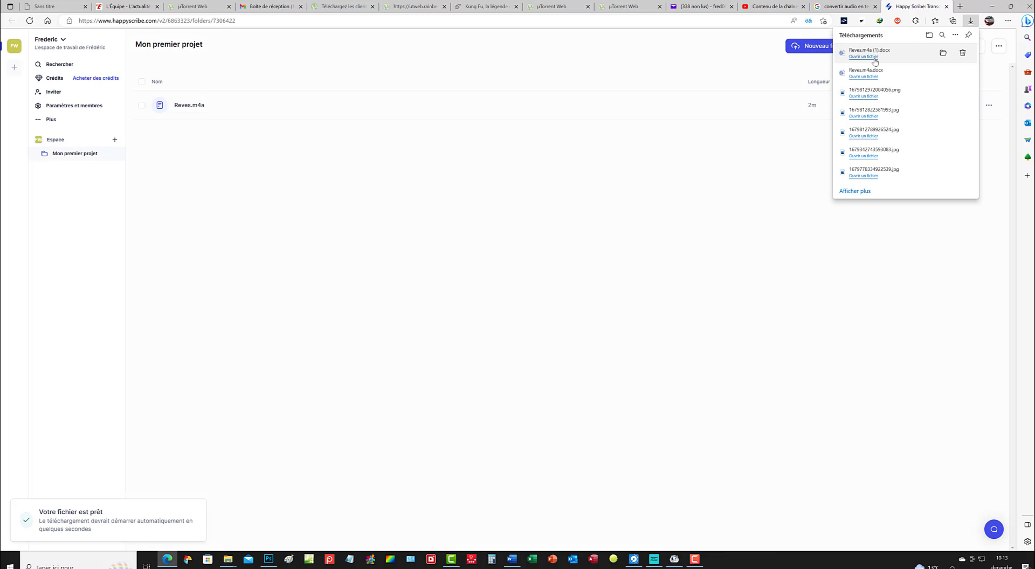
# Step: Show the downloaded Reves.m4a transcript in its folder and open the Reves.m4a document in Word
pyautogui.click(942, 53)
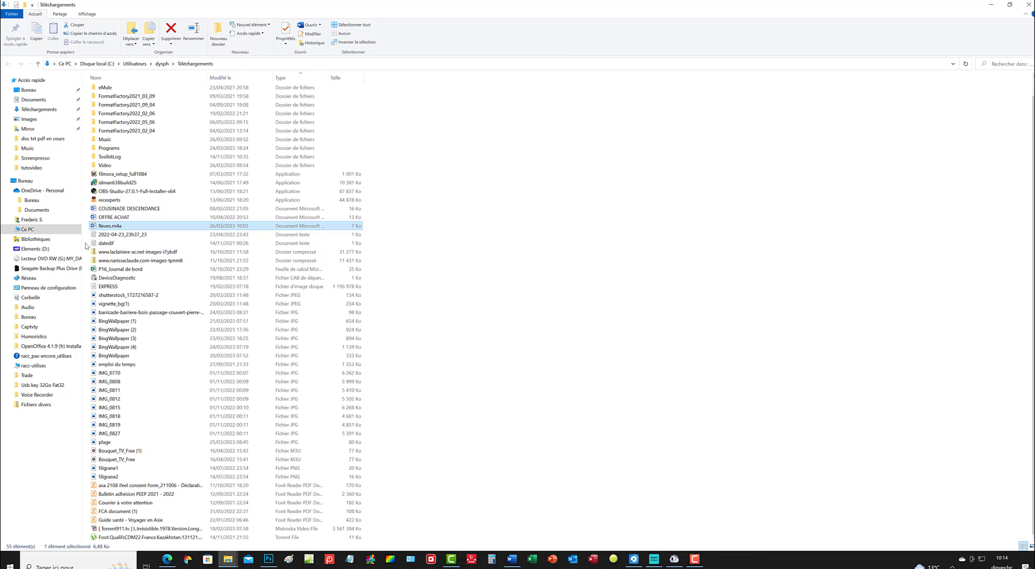
pyautogui.moveTo(115, 229)
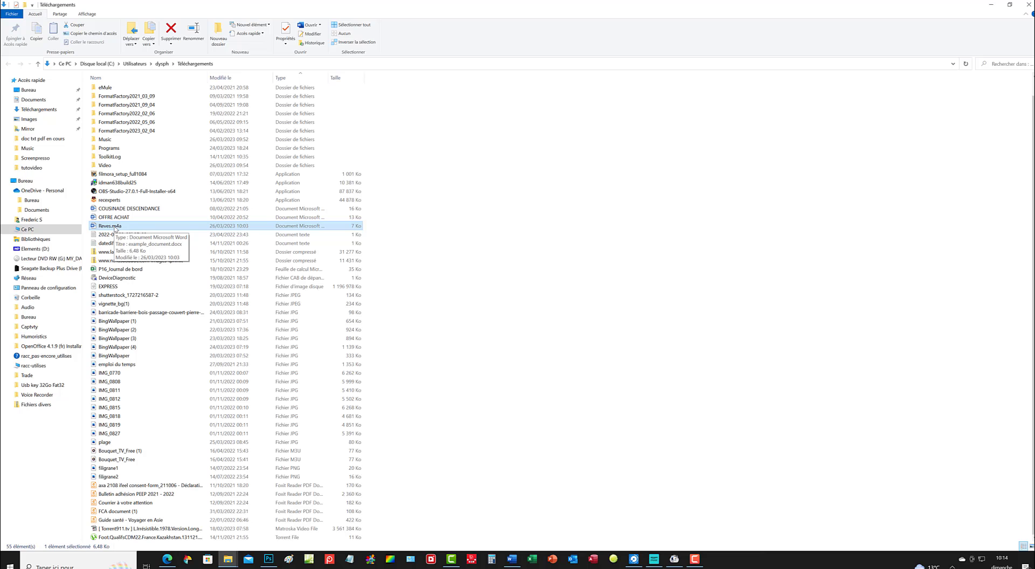
pyautogui.rightClick(115, 229)
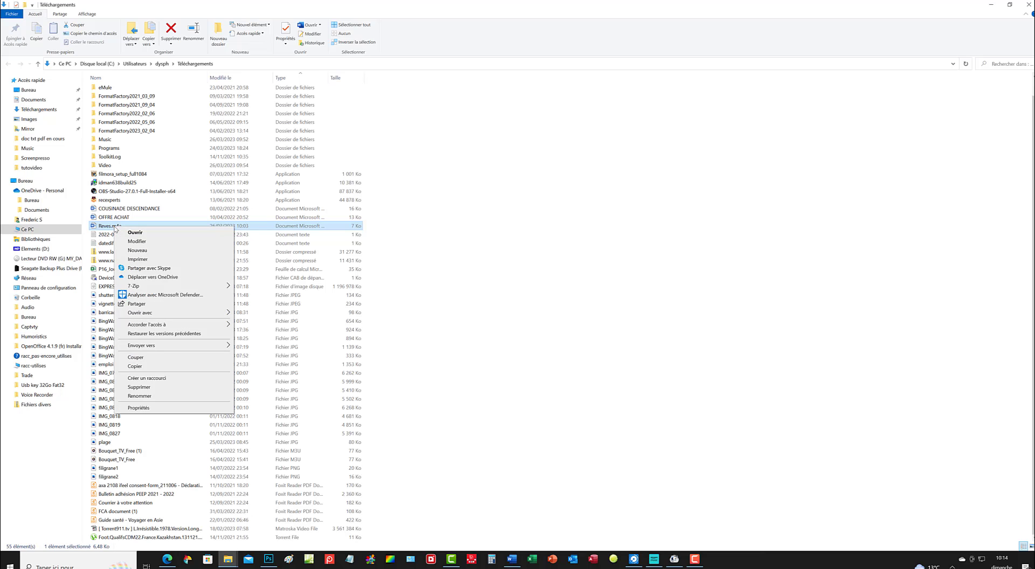
pyautogui.click(127, 233)
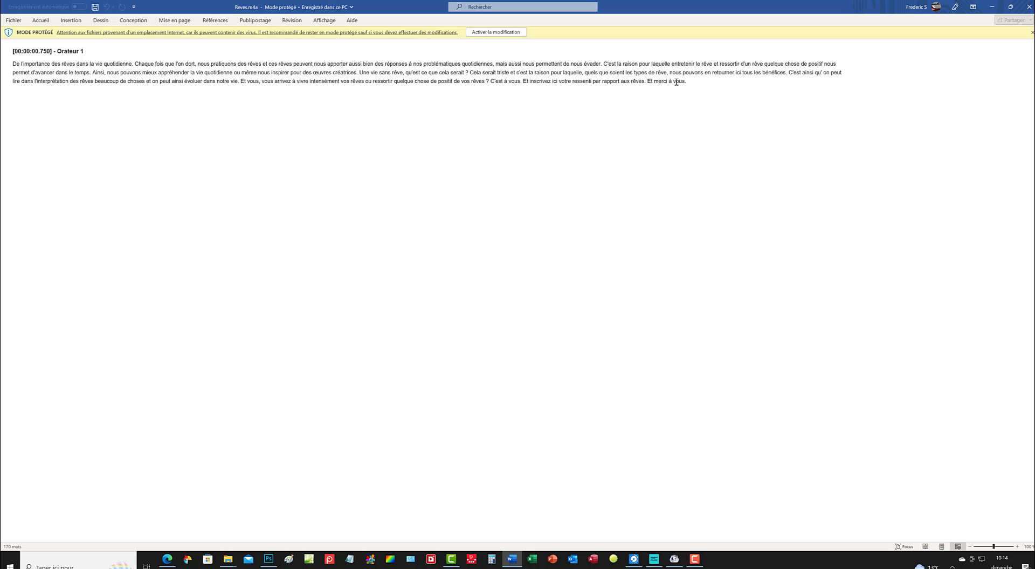
pyautogui.moveTo(693, 83); pyautogui.dragTo(630, 72)
pyautogui.moveTo(266, 49); pyautogui.dragTo(11, 60)
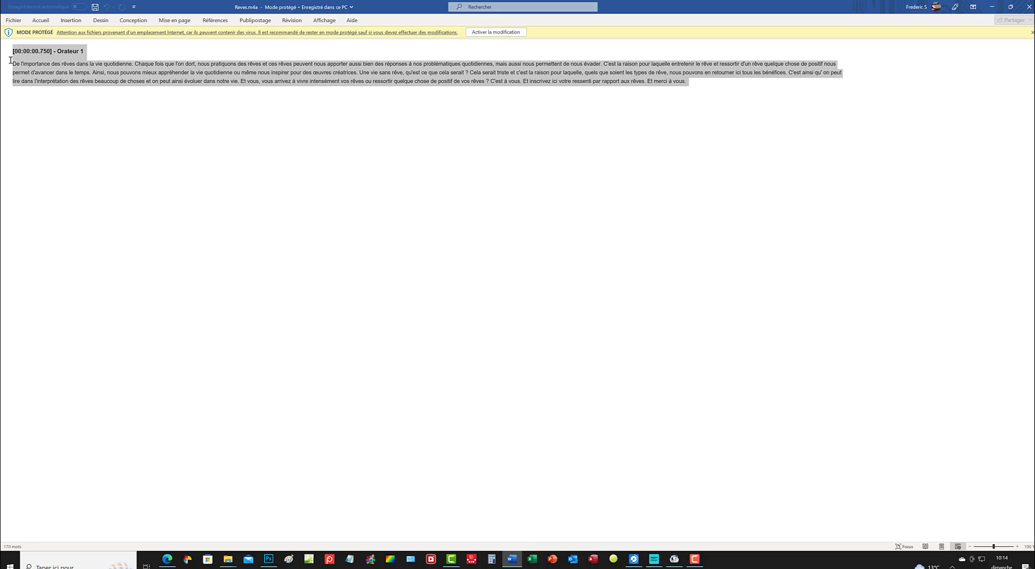
pyautogui.click(81, 54)
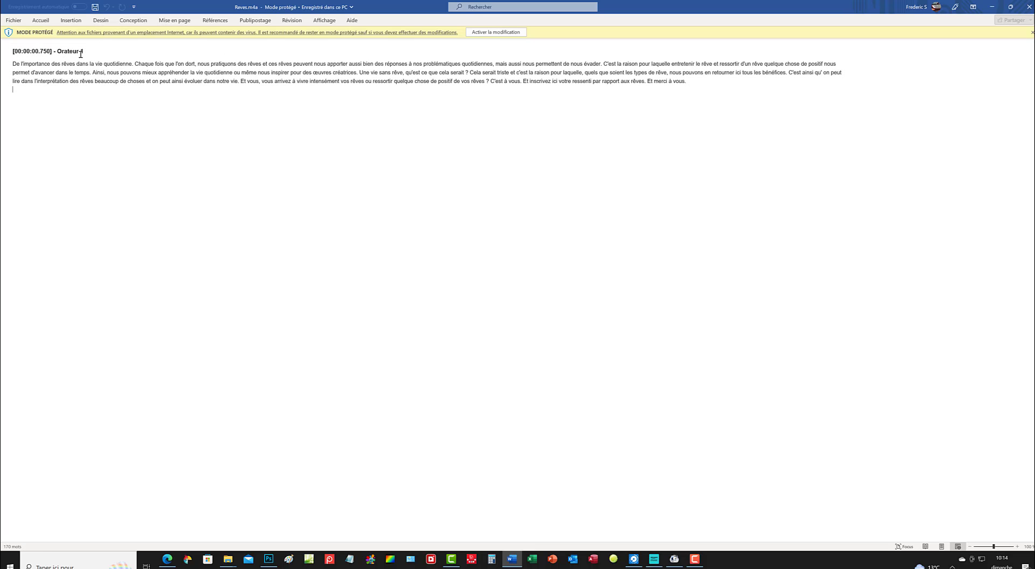
# Step: Enable editing of the protected document and delete the timestamp and speaker line above the transcript paragraph
pyautogui.moveTo(87, 53); pyautogui.dragTo(13, 50)
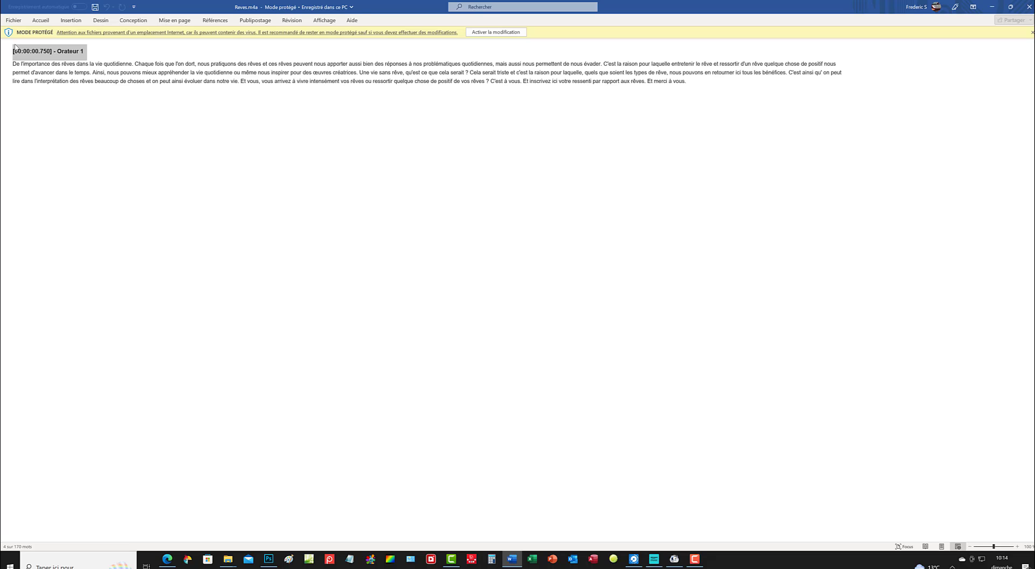
pyautogui.click(514, 32)
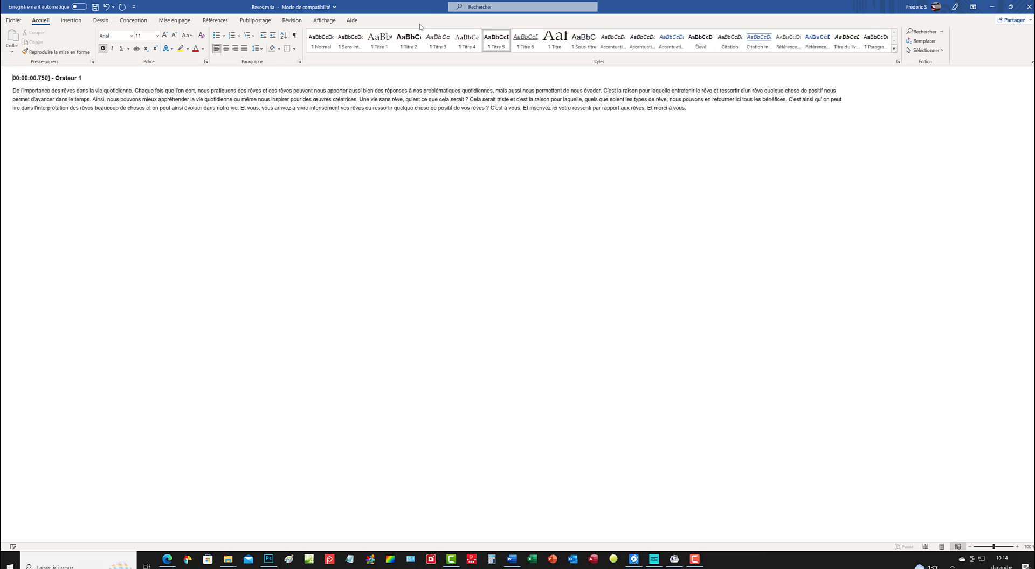
pyautogui.moveTo(87, 79); pyautogui.dragTo(2, 78)
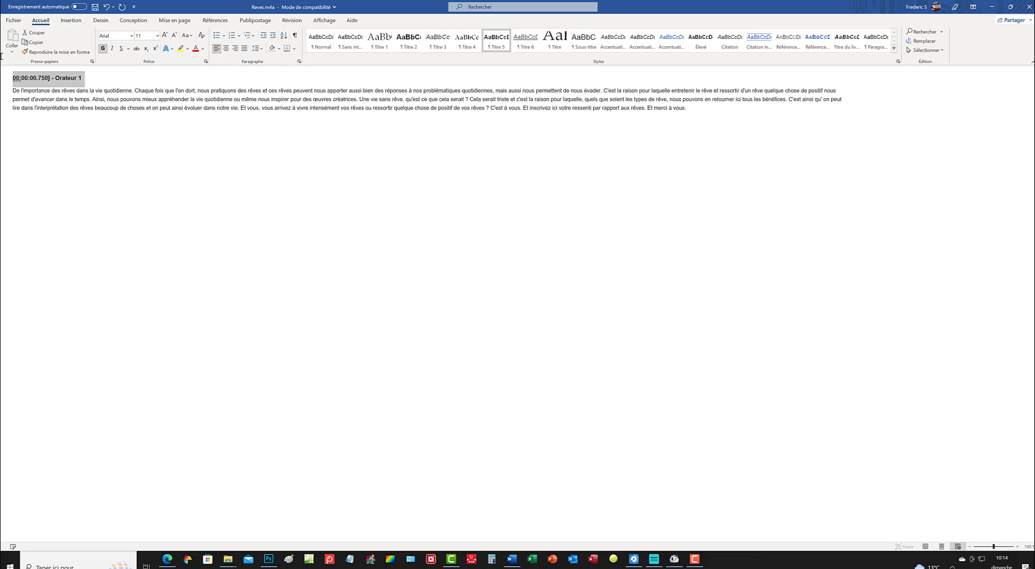
pyautogui.press('Delete')
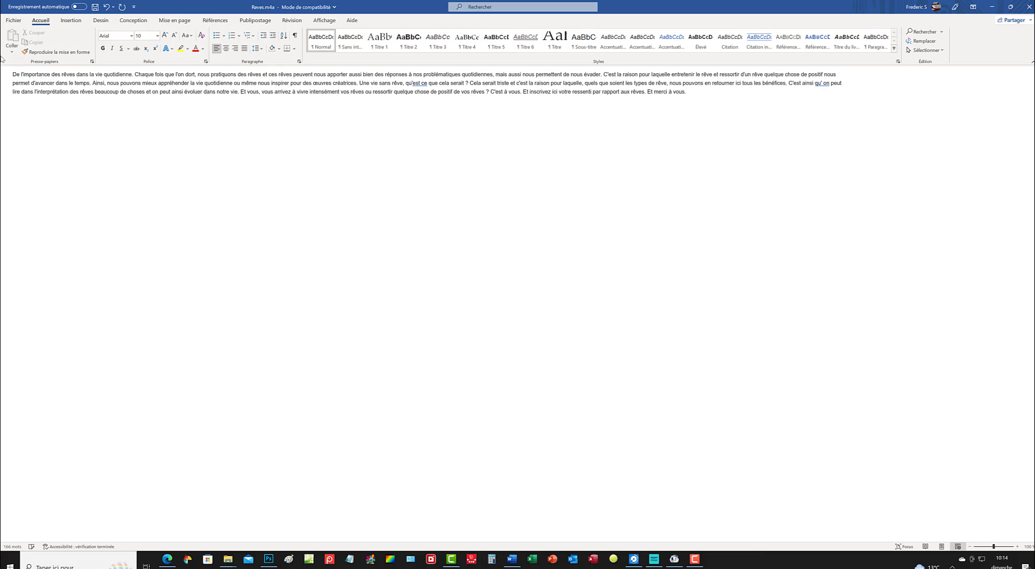